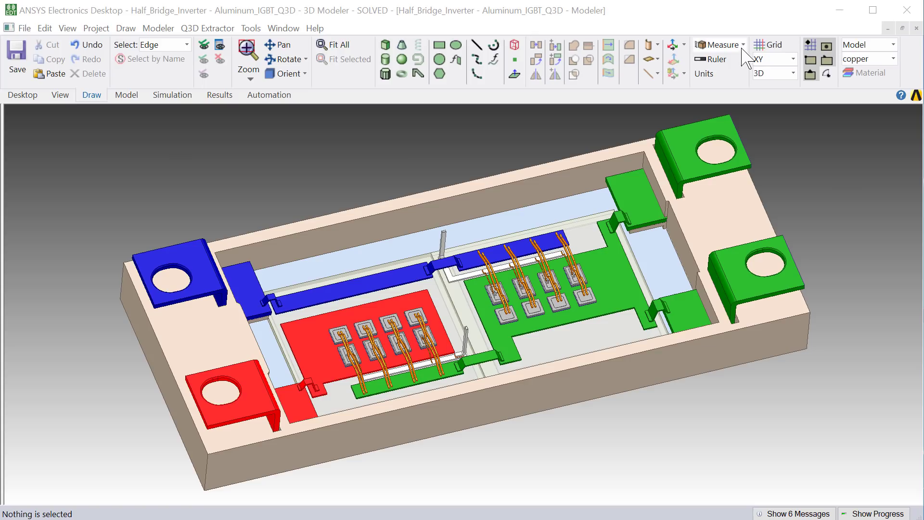
Step: Measure the length of the frame's long bottom front edge
left_click(744, 45)
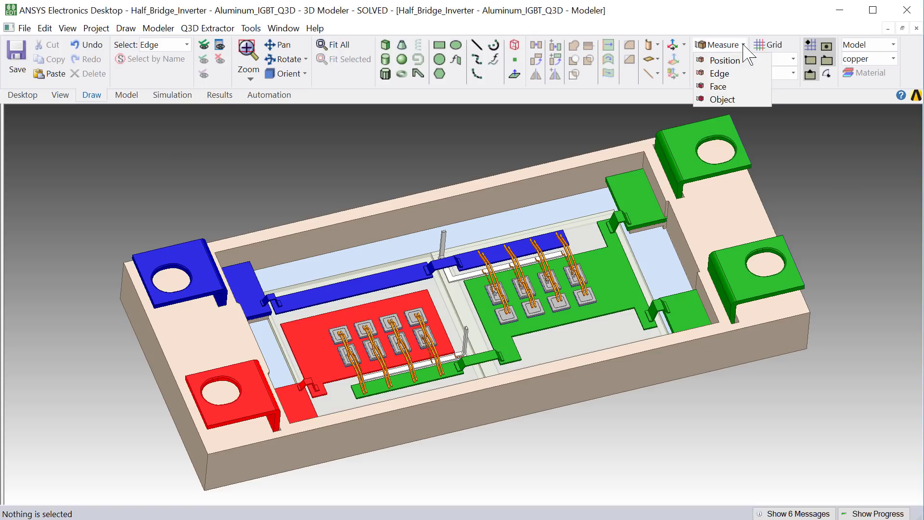
left_click(730, 74)
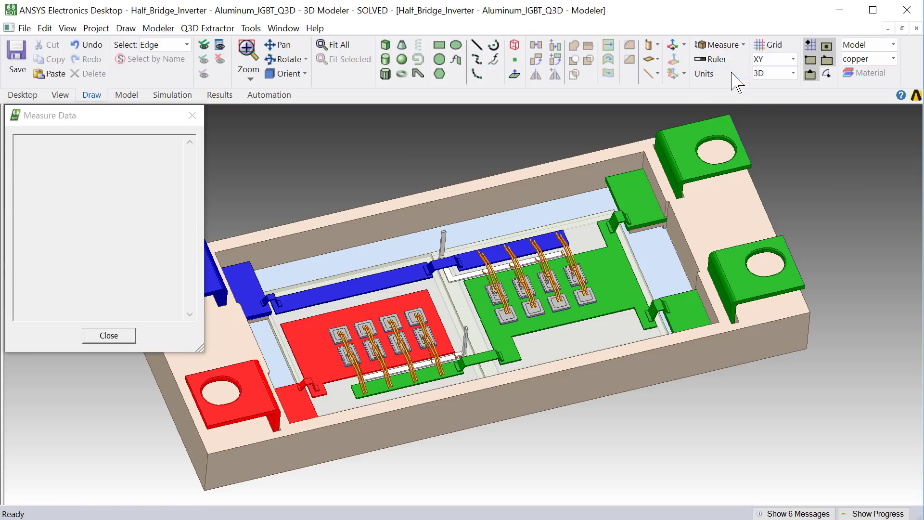
left_click(527, 415)
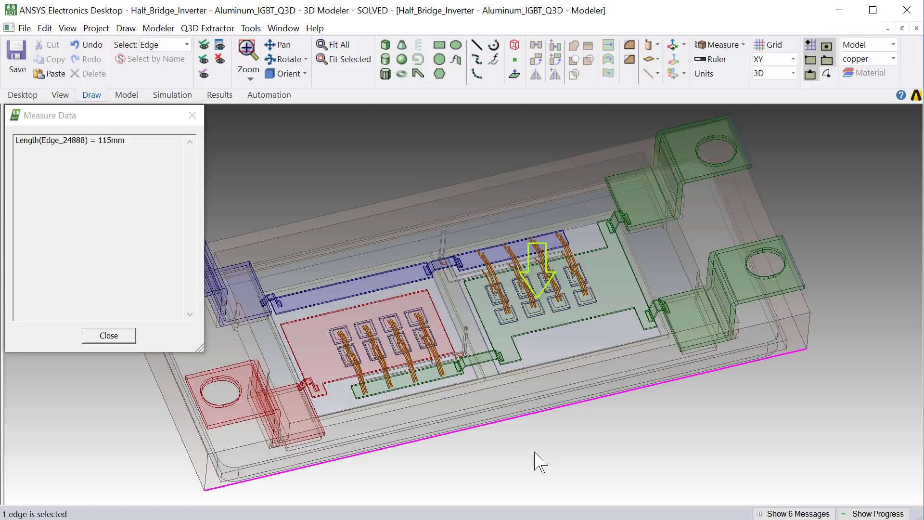
left_click(109, 335)
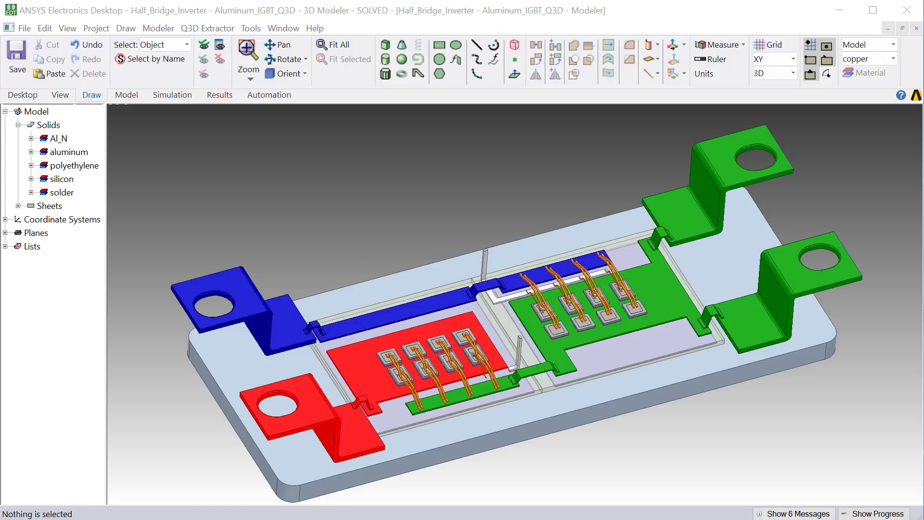
Step: Highlight the polyethylene Frame solid in the model and clear the selection
left_click(31, 165)
left_click(74, 178)
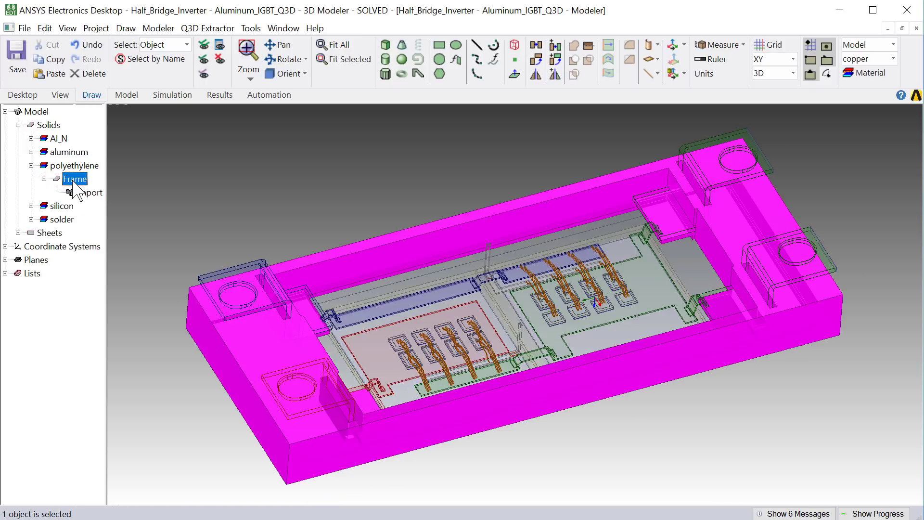
left_click(159, 161)
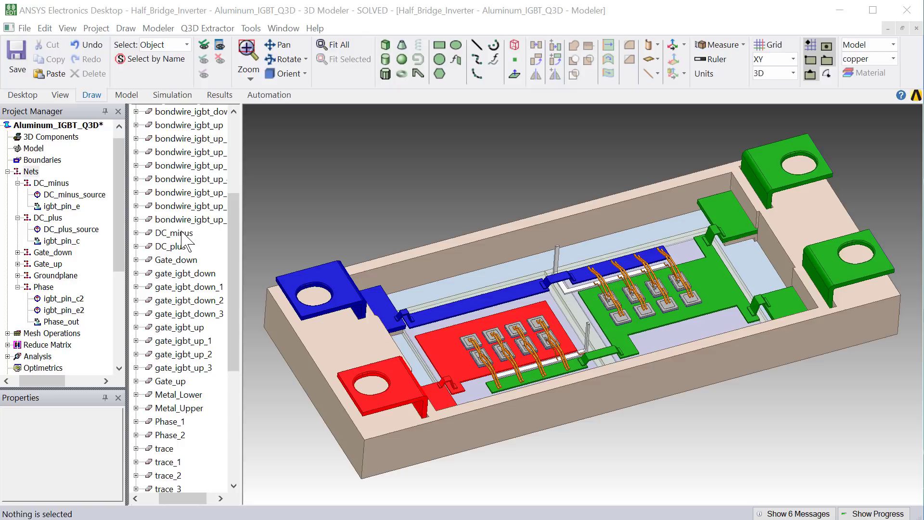
Step: Highlight the DC_minus and DC_plus terminal solids one after the other and clear the selection
left_click(176, 233)
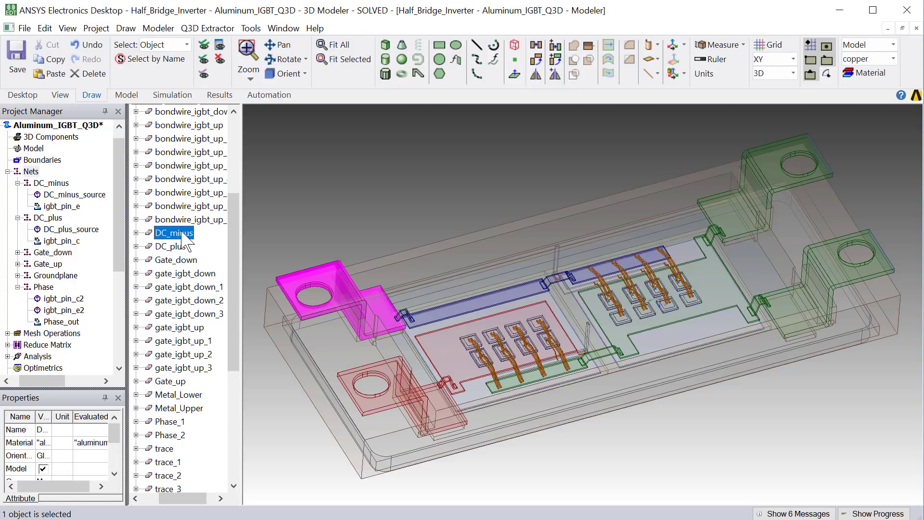
left_click(179, 246)
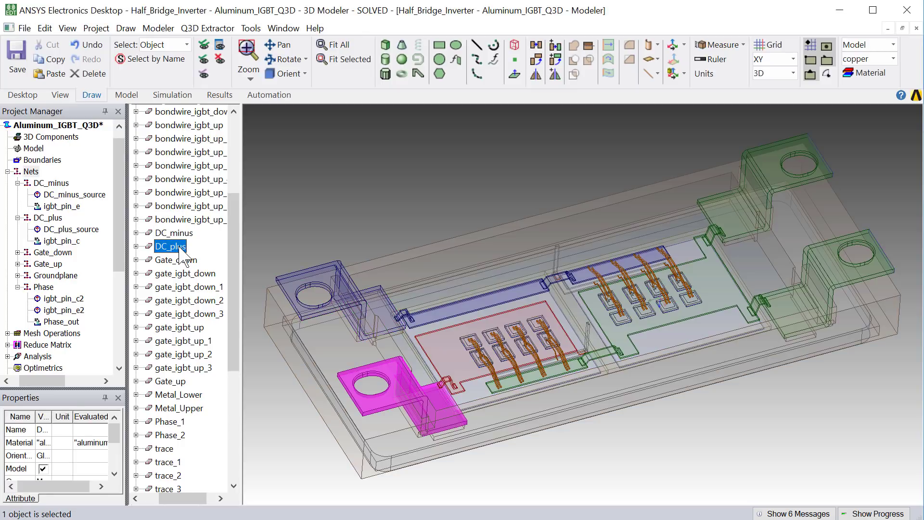
left_click(276, 177)
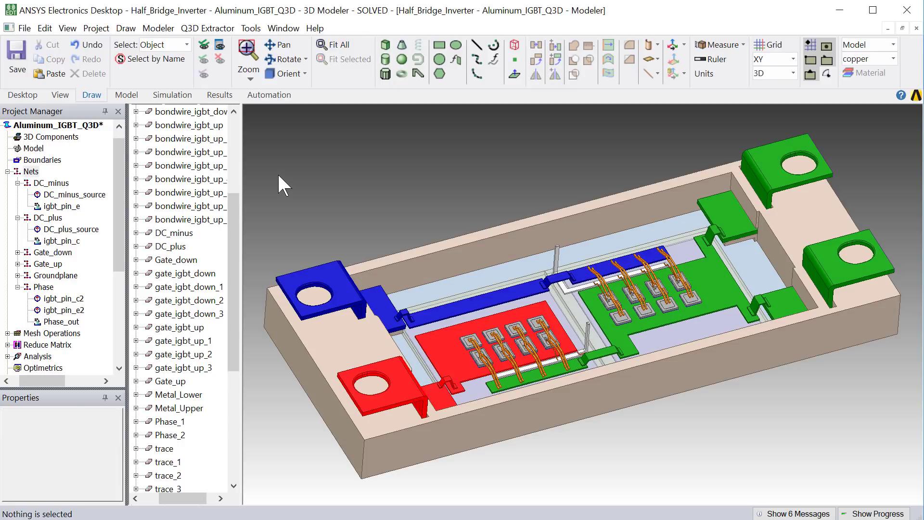
Step: Inspect the DC_minus, DC_plus, Phase, Gate_down and Gate_up nets and the Phase_1 and Phase_2 terminal solids in the model
left_click(52, 184)
left_click(166, 422)
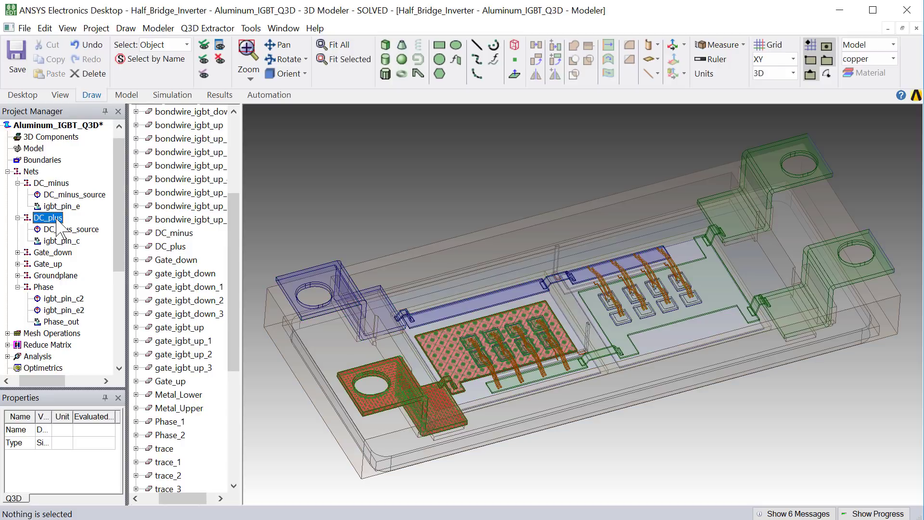
left_click(169, 435)
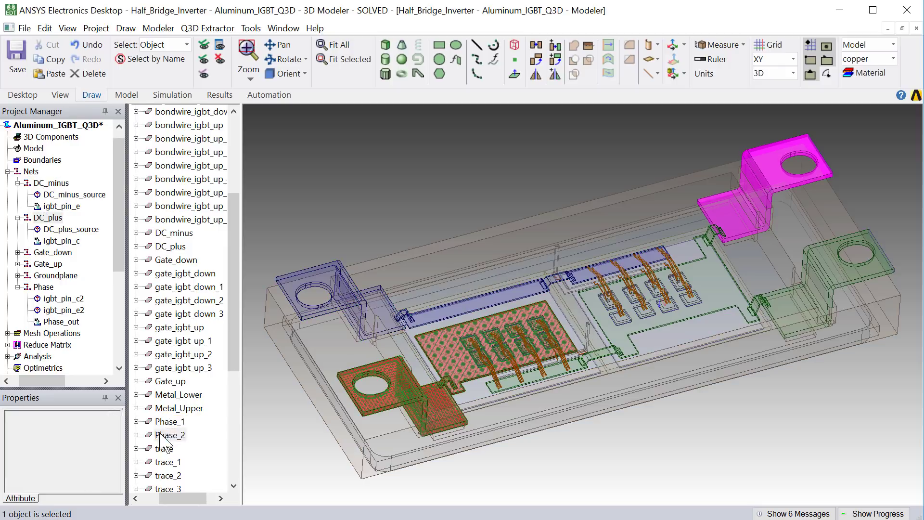
left_click(44, 287)
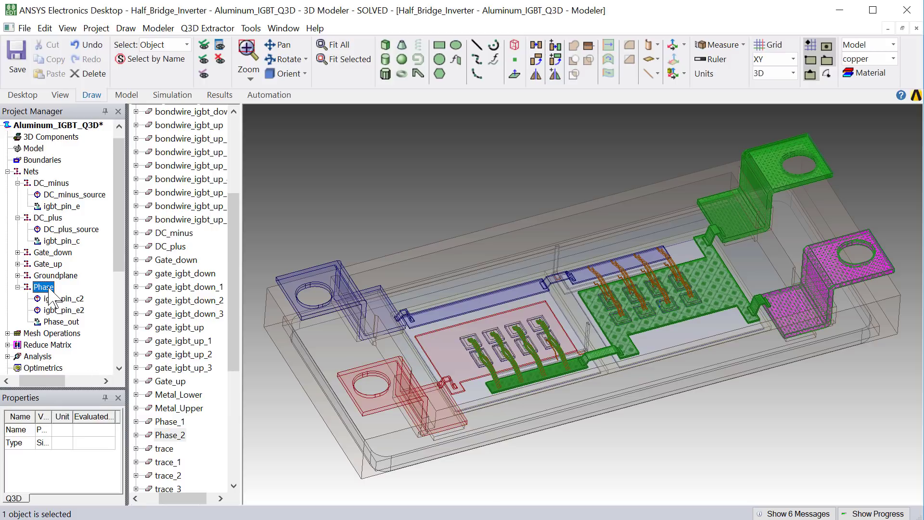
left_click(62, 253)
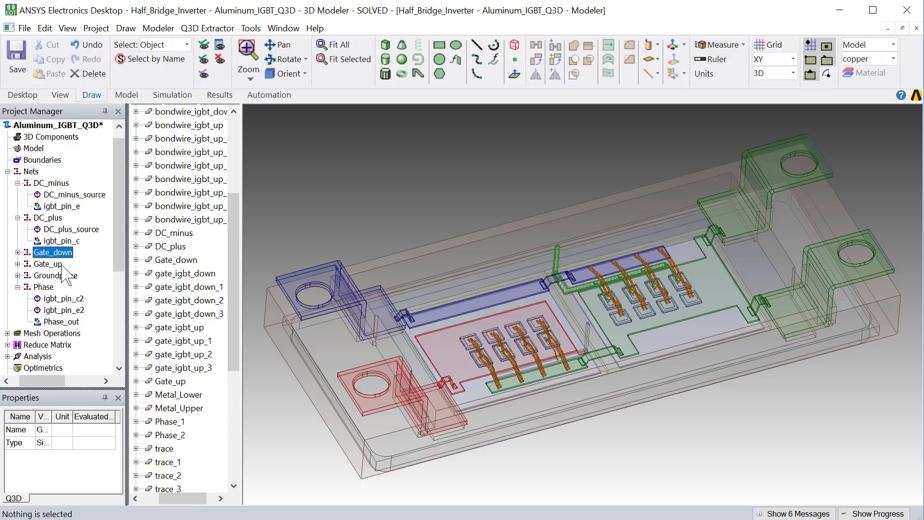
left_click(58, 266)
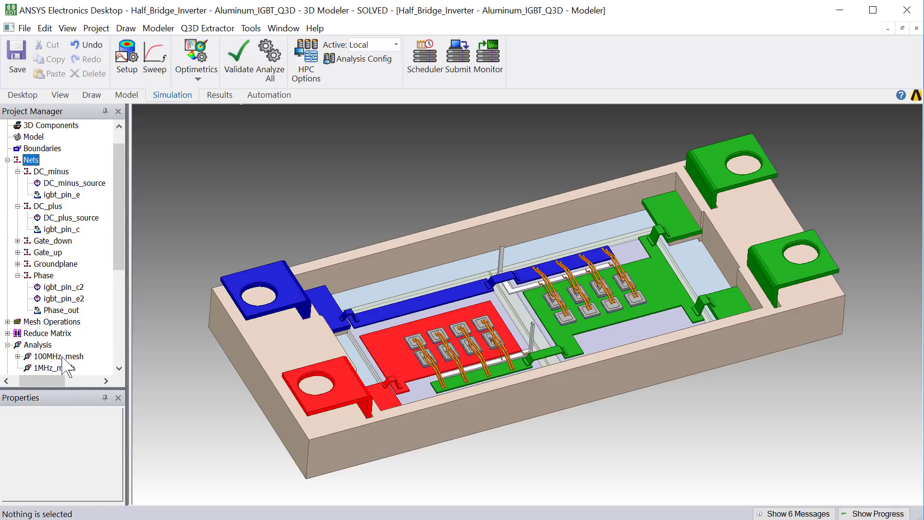
Step: Review the general and DC RL settings of the 100MHz_mesh solve setup and close it without changes
double_click(62, 357)
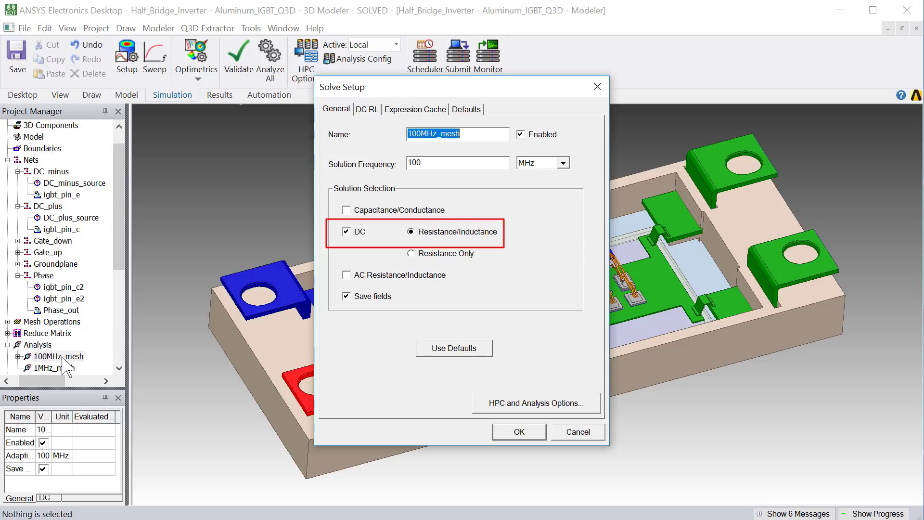
left_click(372, 113)
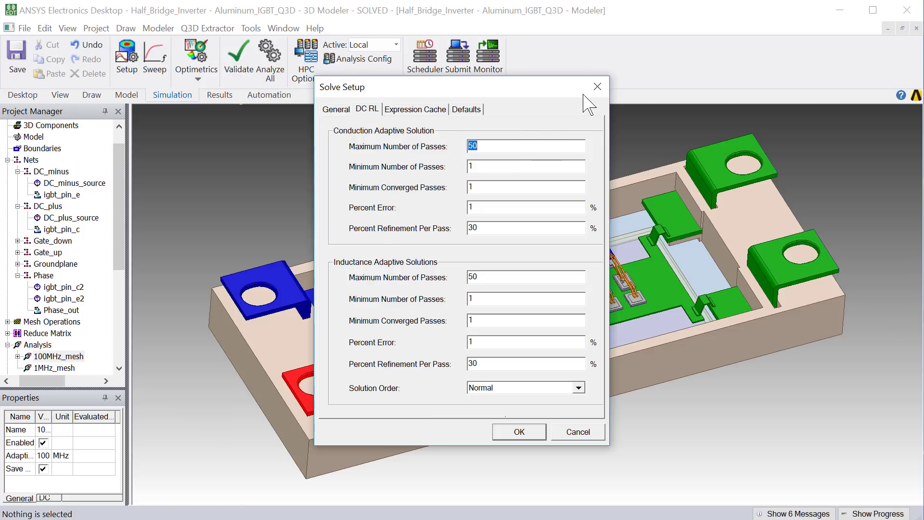
left_click(598, 86)
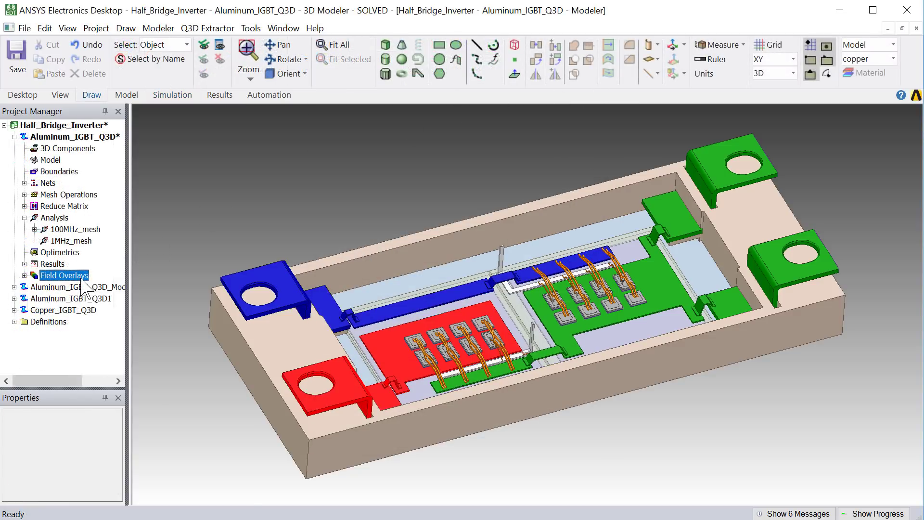
Step: Review the CG and DC RL source excitations for the field overlays and close them without changes
right_click(82, 281)
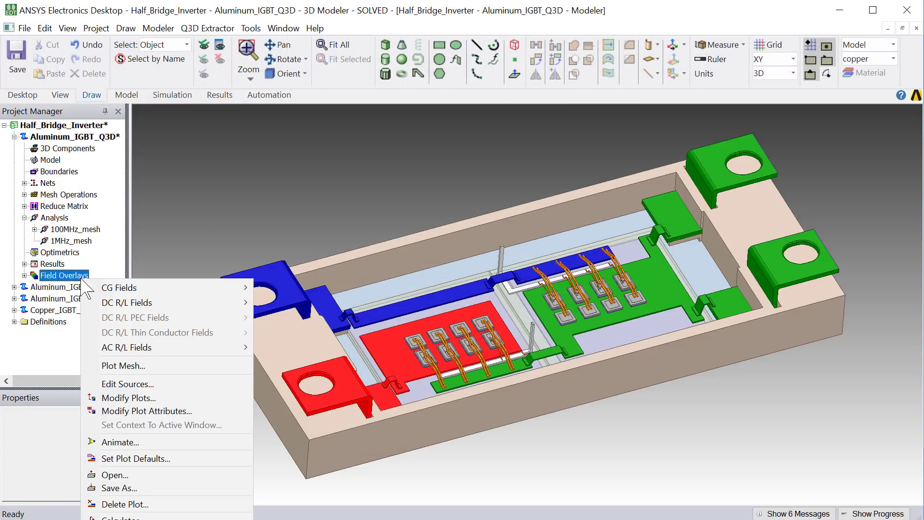
left_click(107, 385)
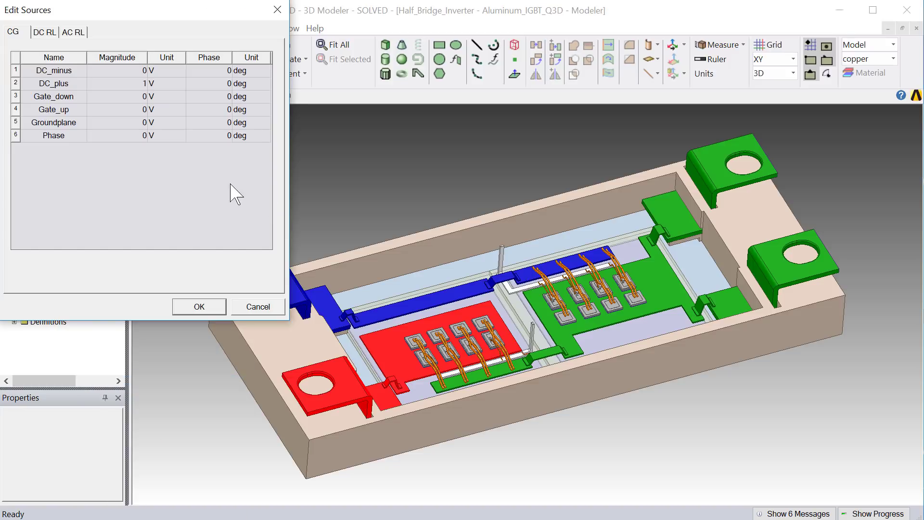
left_click(53, 35)
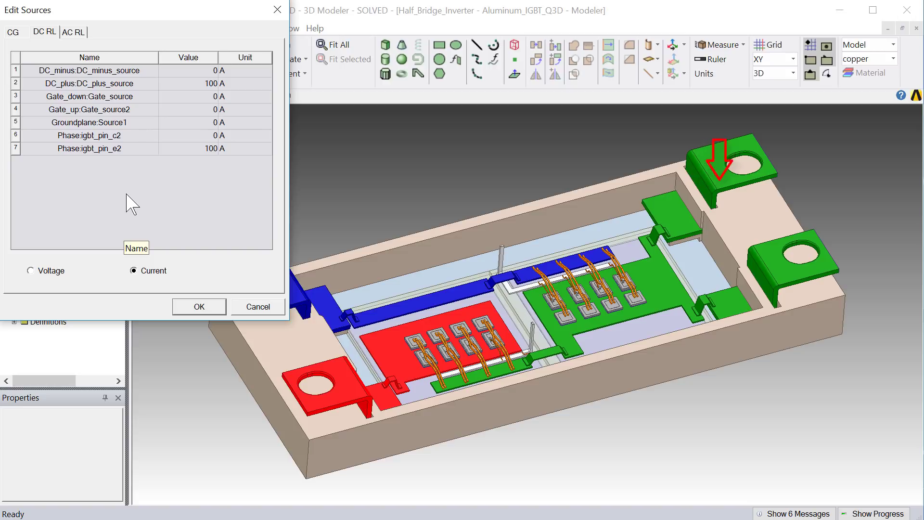
left_click(250, 308)
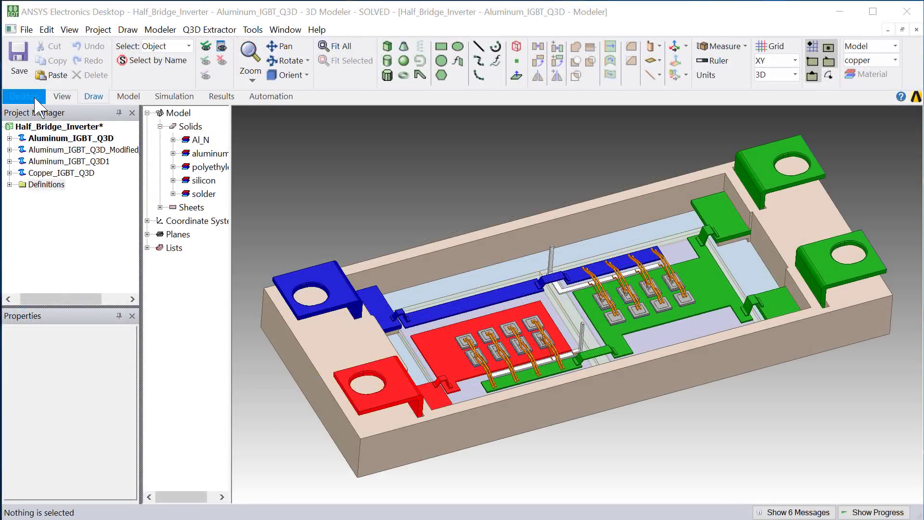
Step: Insert a new Icepak design into the Half_Bridge_Inverter project
left_click(35, 99)
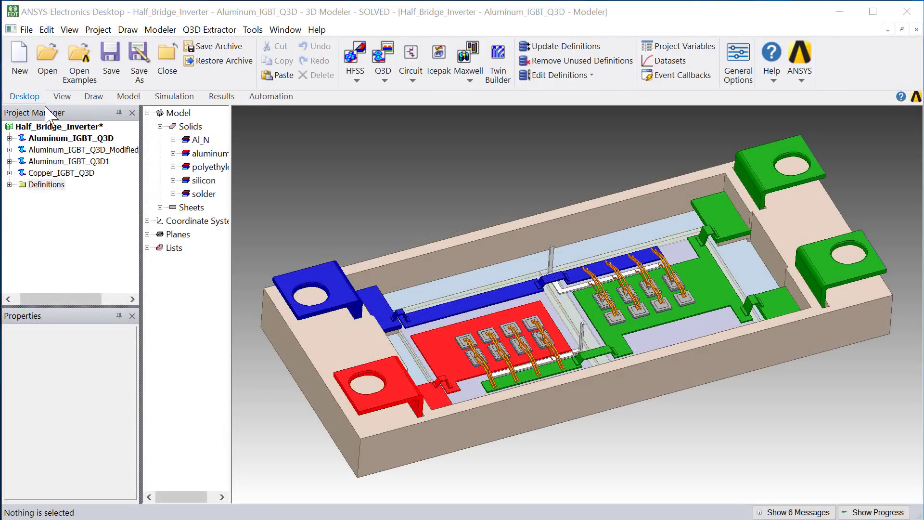
left_click(445, 74)
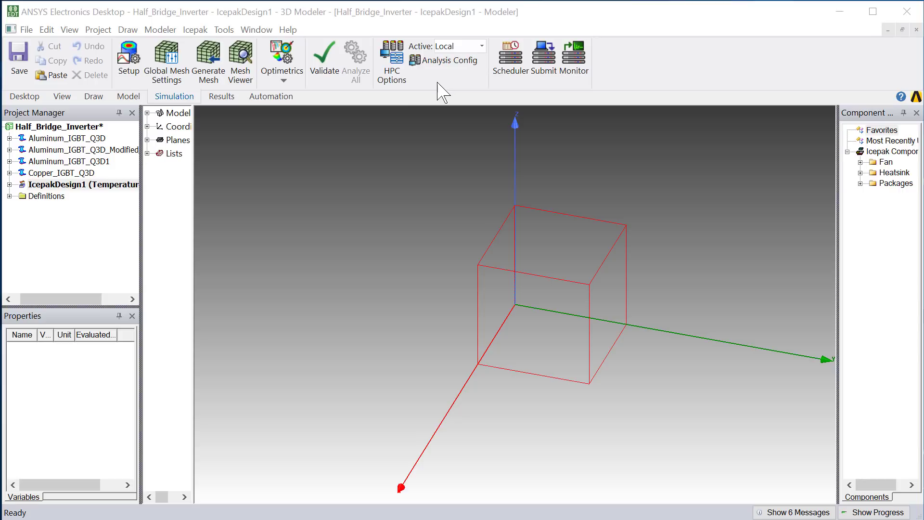
Step: Copy all objects of the Aluminum_IGBT_Q3D design and paste them into IcepakDesign1
double_click(71, 138)
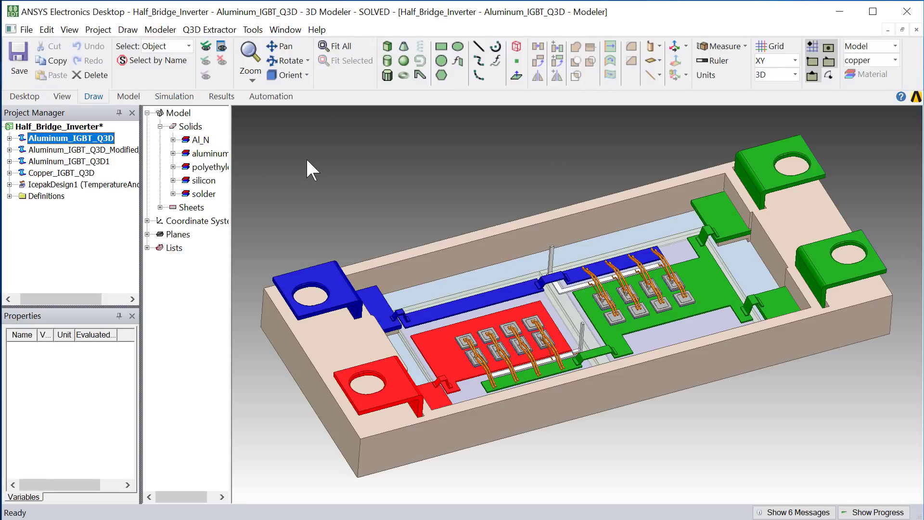
key("ctrl+a")
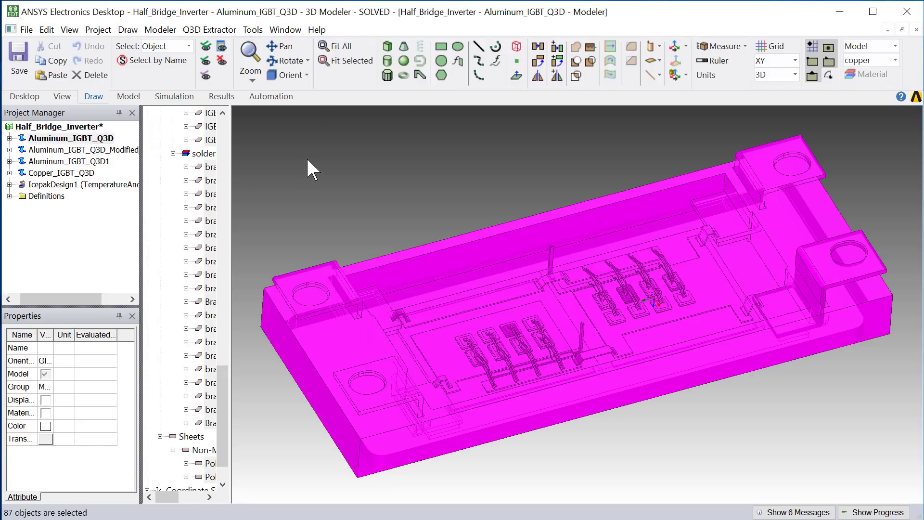
right_click(267, 119)
mouse_move(343, 246)
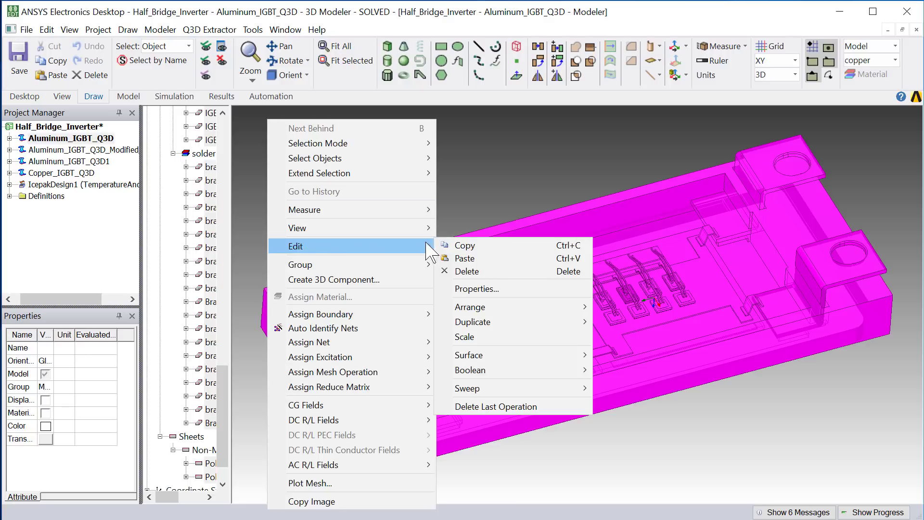
left_click(460, 247)
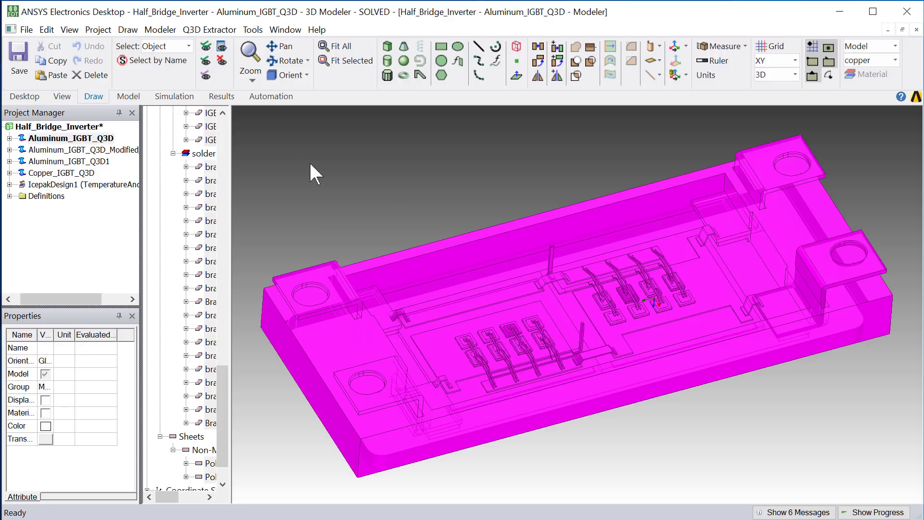
left_click(132, 187)
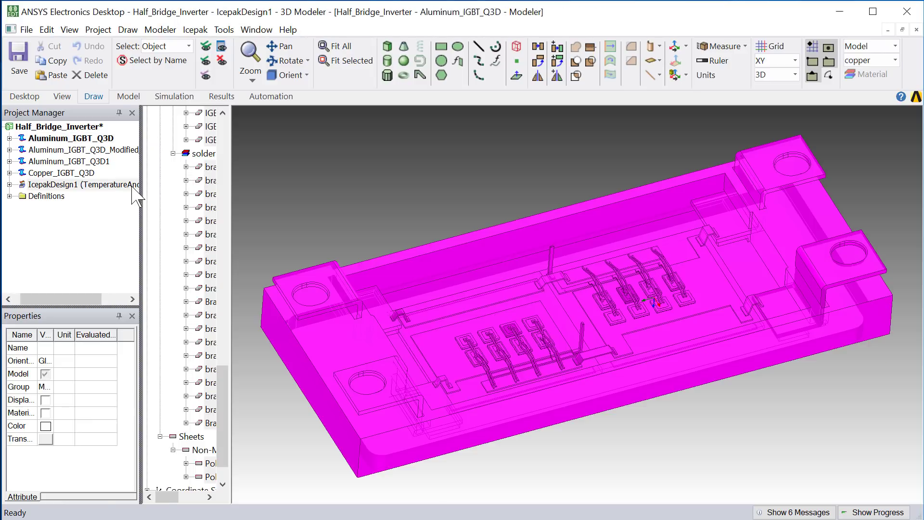
right_click(337, 116)
mouse_move(444, 239)
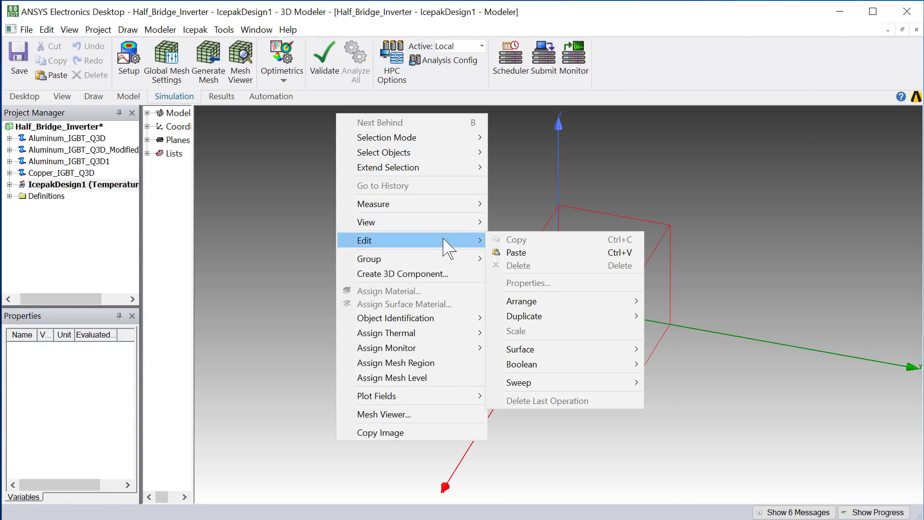
left_click(515, 252)
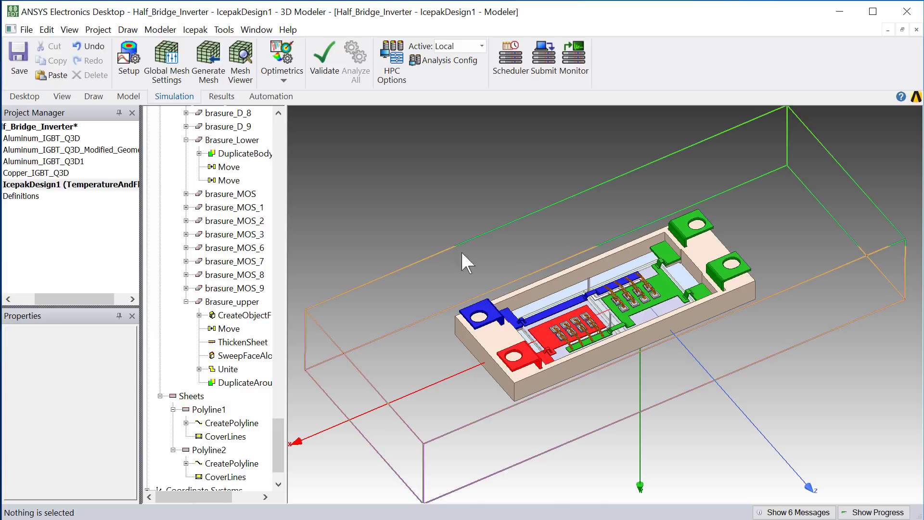
Step: Collapse the aluminum, solder and silicon material groups in the model history
left_click_drag(283, 431, 282, 120)
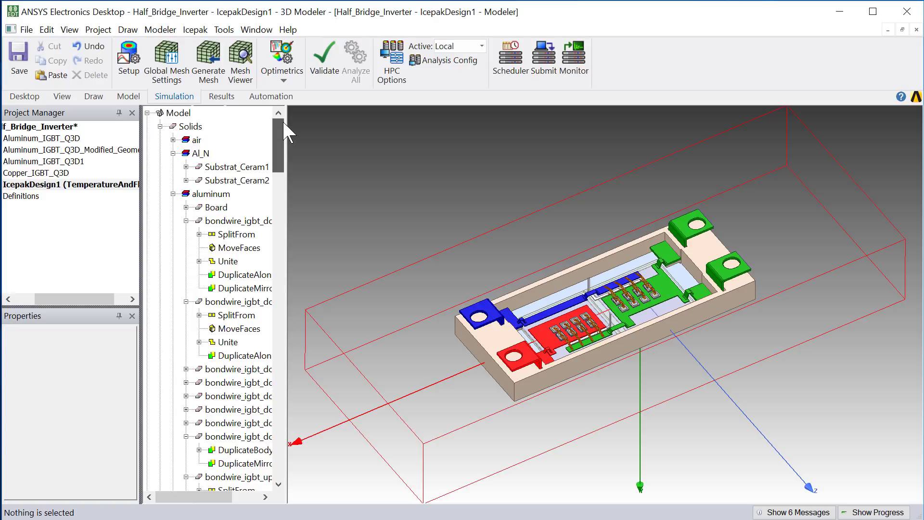
right_click(221, 195)
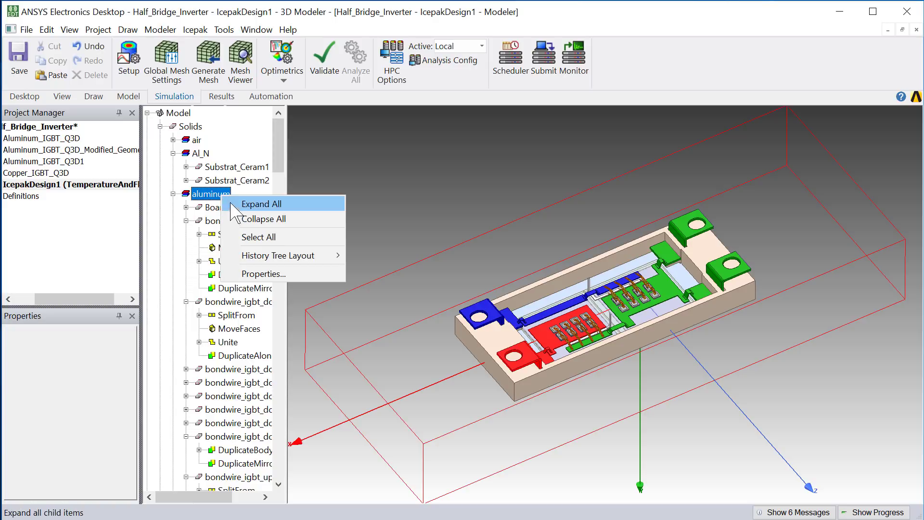
left_click(247, 219)
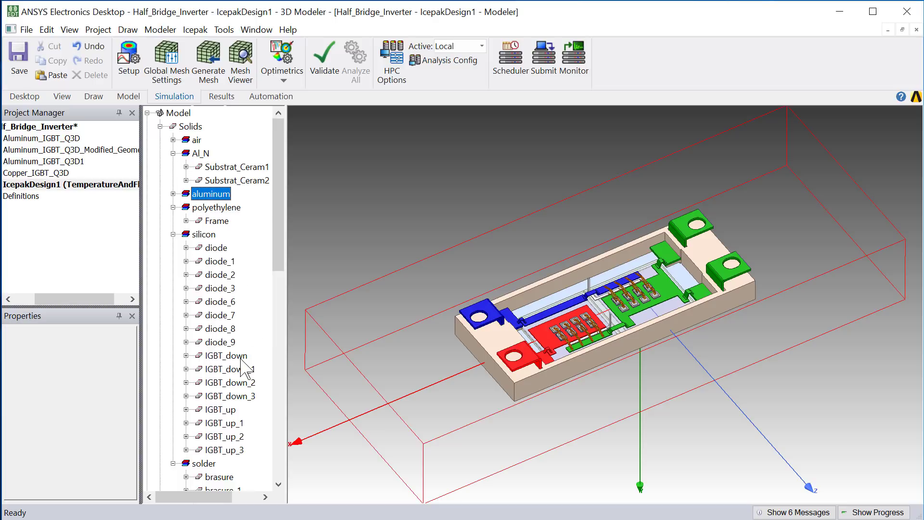
left_click_drag(279, 235, 260, 308)
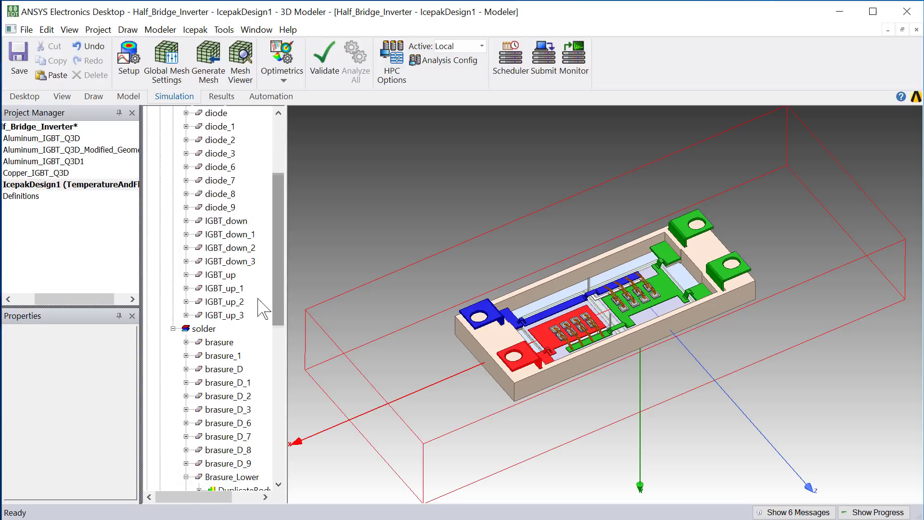
right_click(210, 331)
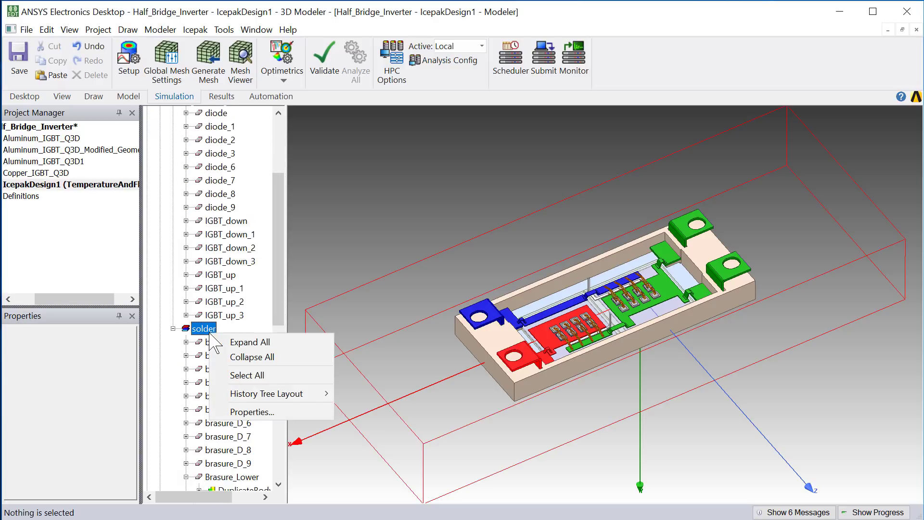
left_click(234, 357)
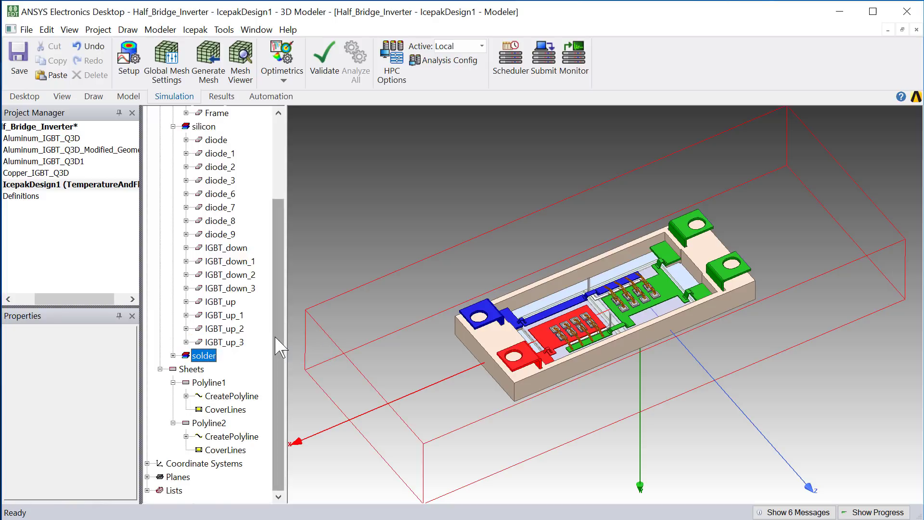
scroll(282, 305, "up", 3)
left_click(173, 207)
left_click(322, 182)
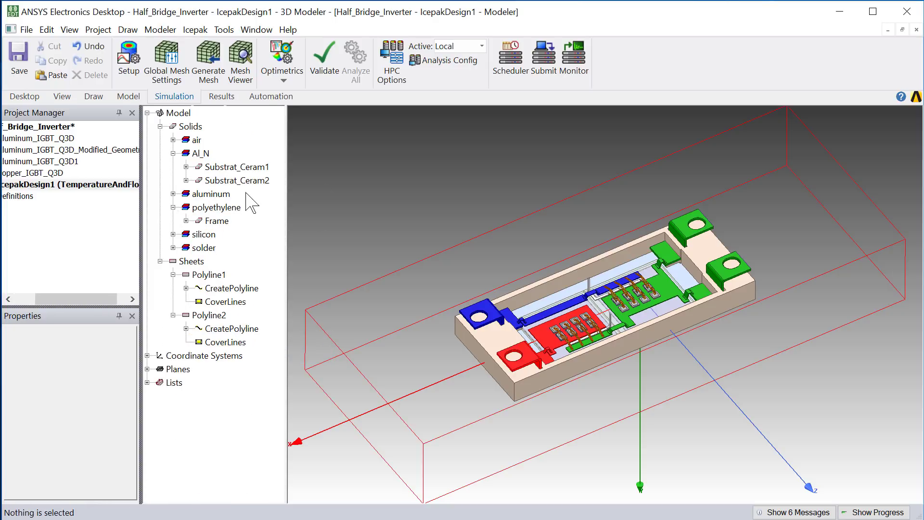
Step: Select all aluminum and solder objects and start an EM Loss thermal assignment on them
left_click(225, 194)
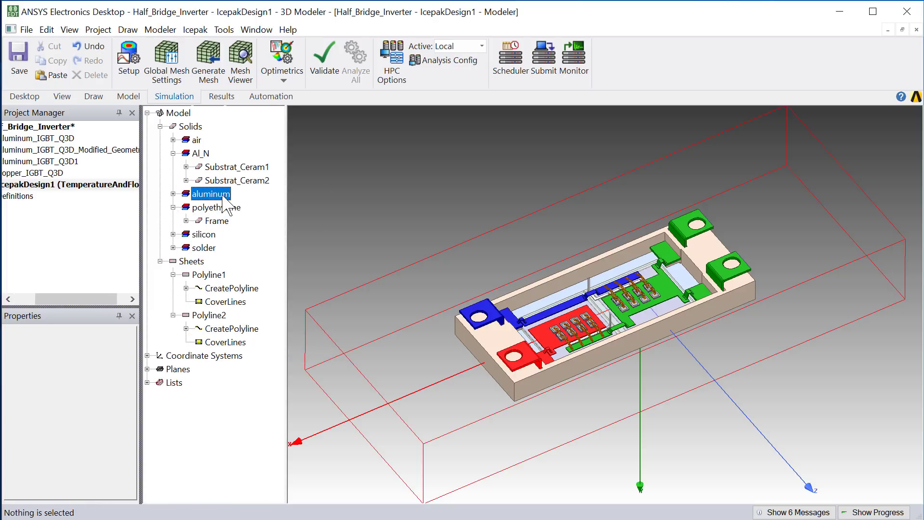
left_click(211, 249, "ctrl")
right_click(214, 260)
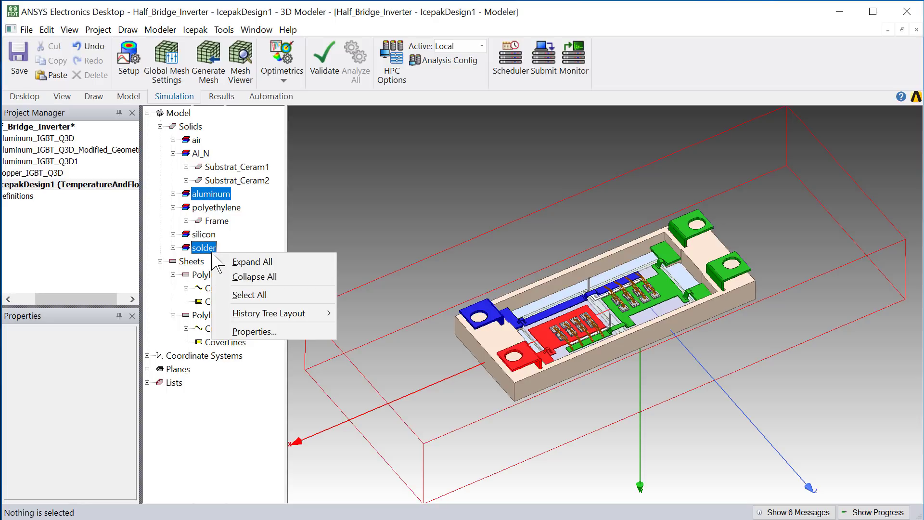
left_click(231, 295)
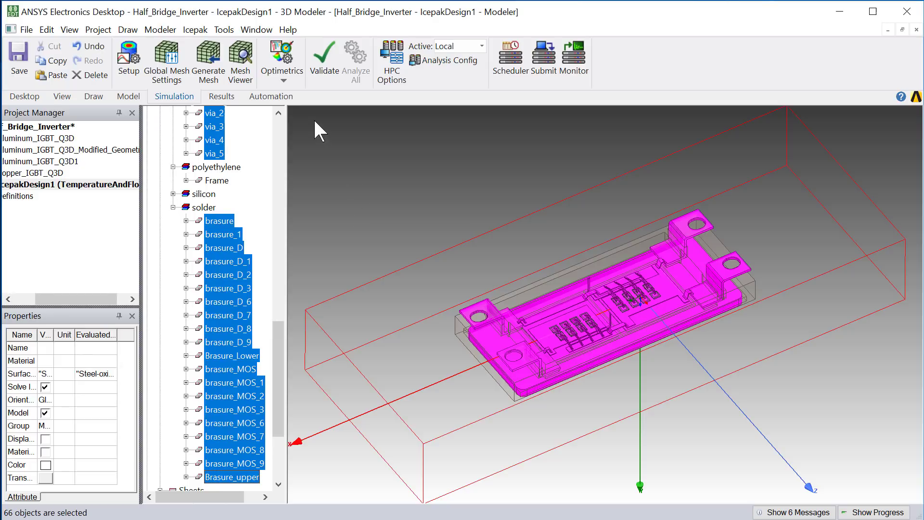
right_click(297, 118)
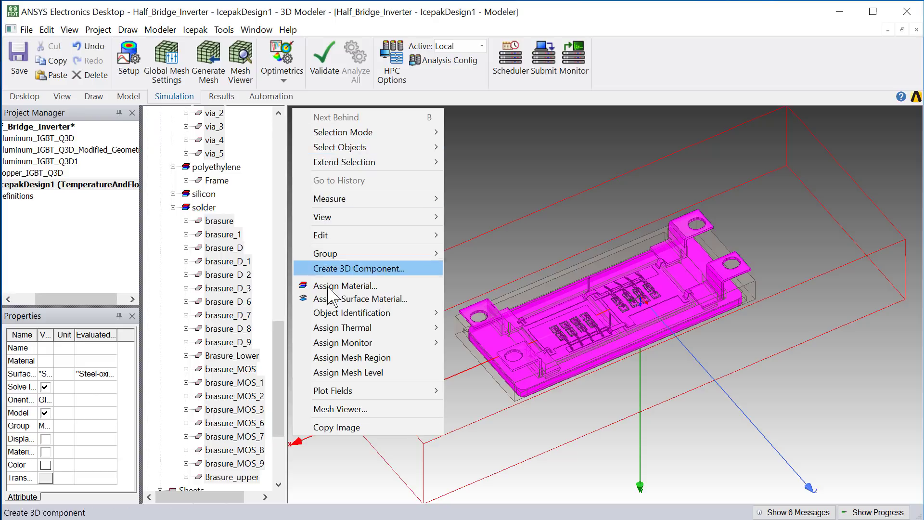
mouse_move(332, 329)
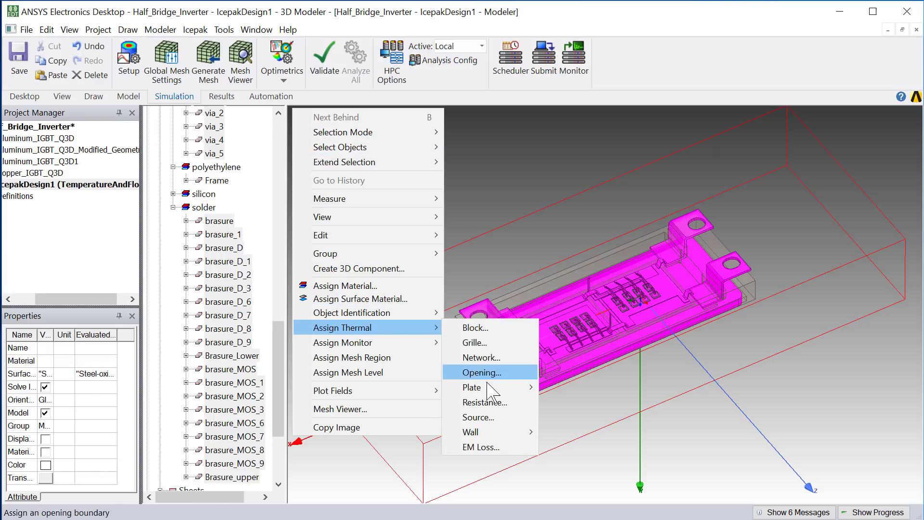
left_click(488, 449)
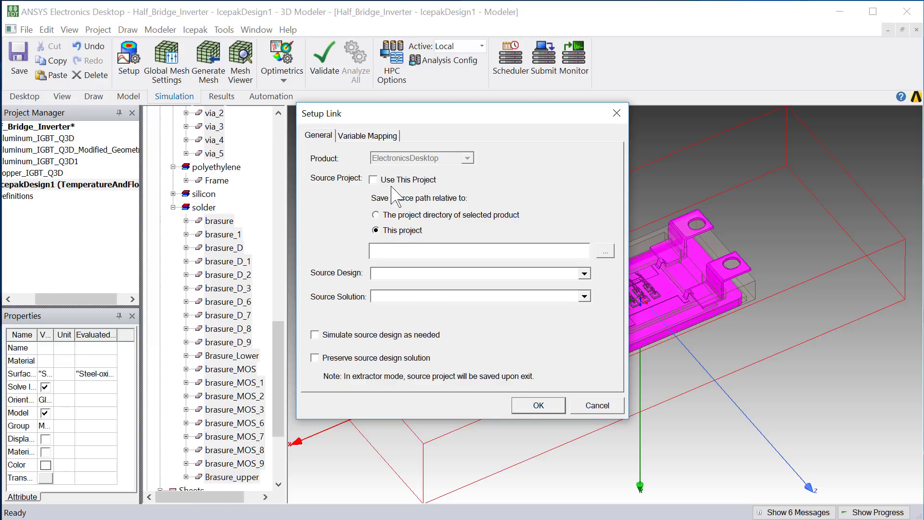
Step: Link the EM loss to this project's Aluminum_IGBT_Q3D design, solution 100MHz_mesh : LastAdaptive, with the source design simulated as needed, and create the assignment
left_click(373, 180)
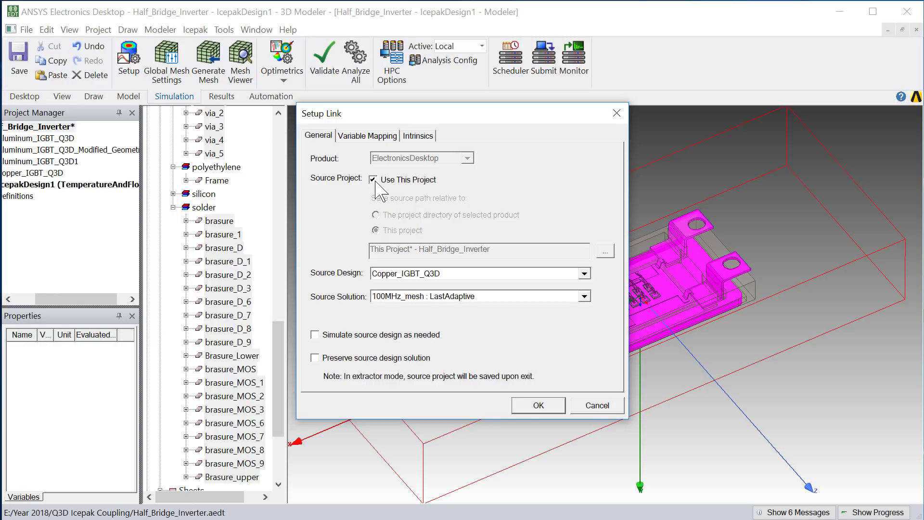
left_click(584, 273)
left_click(514, 324)
left_click(329, 335)
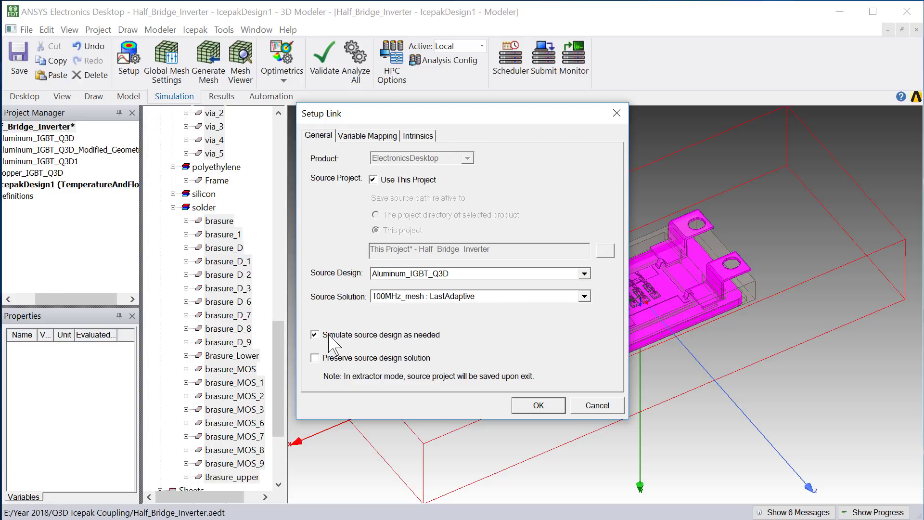
left_click(537, 405)
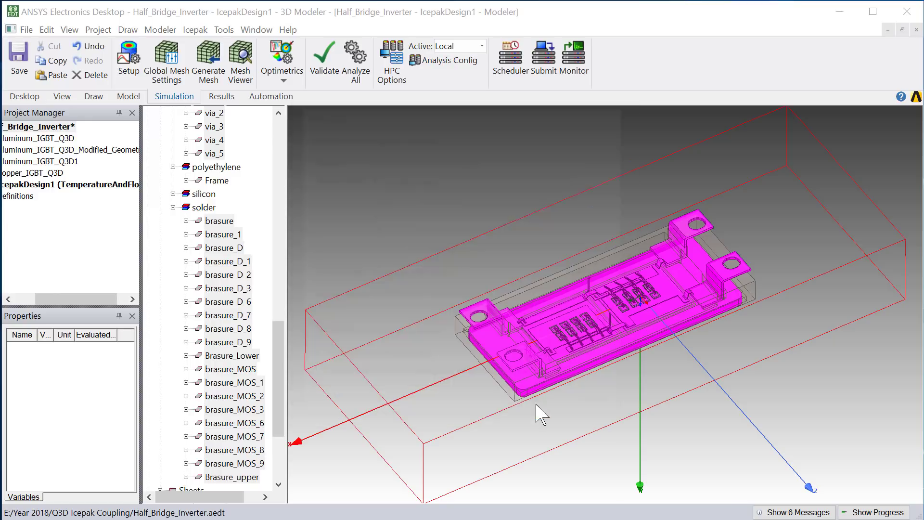
mouse_move(366, 286)
left_mouse_down()
mouse_move(367, 407)
mouse_move(367, 289)
left_mouse_up()
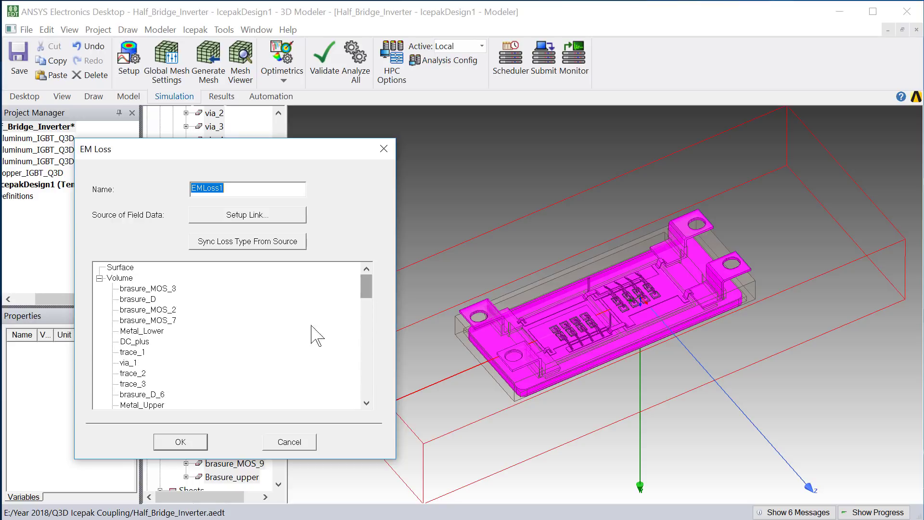
left_click(180, 442)
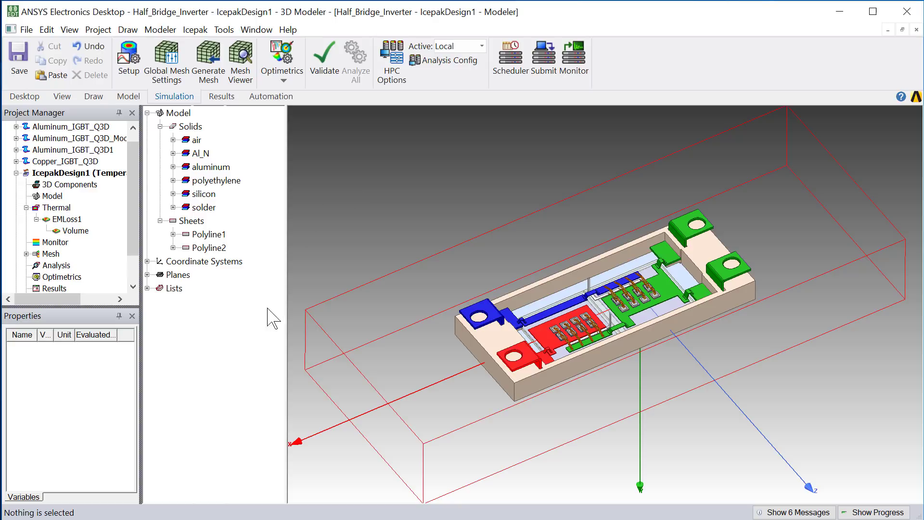
Step: Assign a velocity-type opening with an X velocity of 5 m_per_sec to the air region's end face on the positive X side
left_click(314, 358)
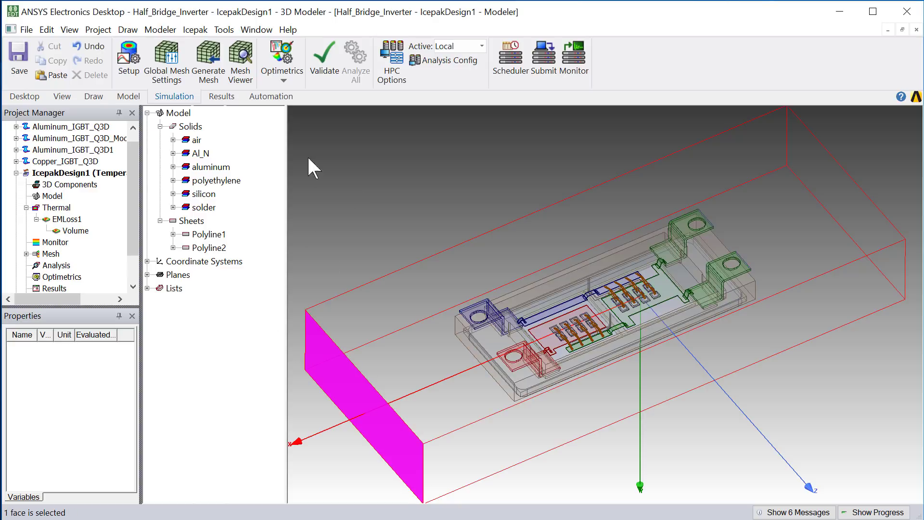
right_click(292, 110)
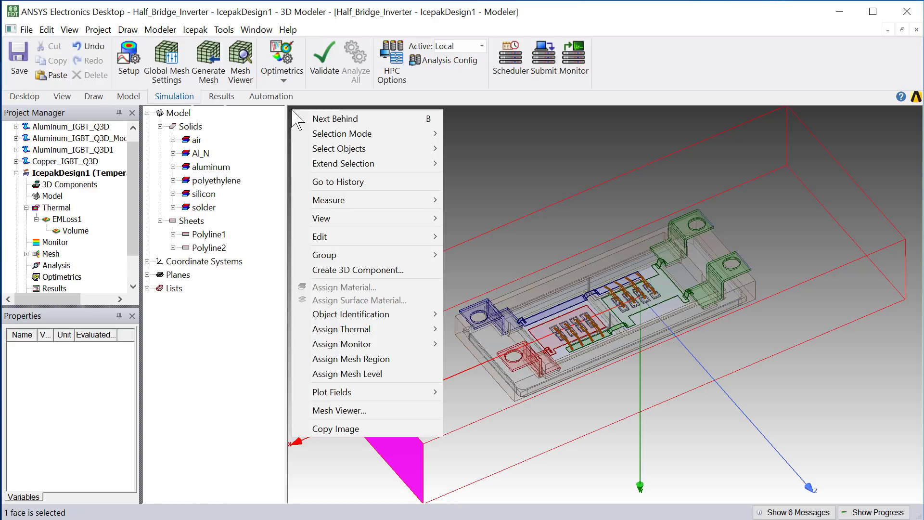
mouse_move(304, 337)
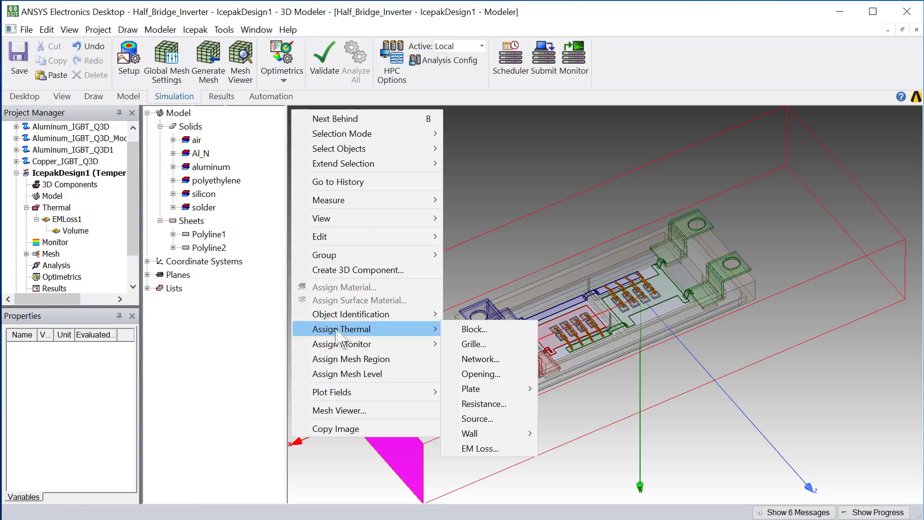
left_click(510, 378)
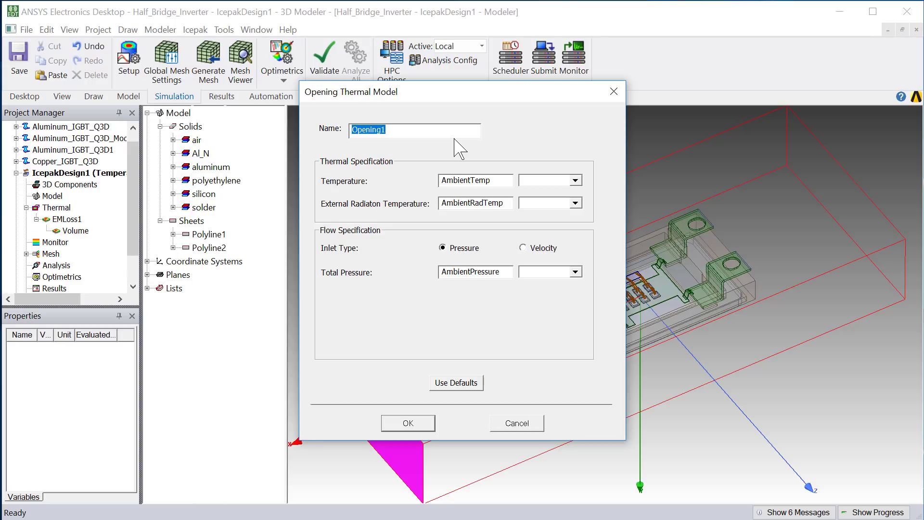
left_click(523, 248)
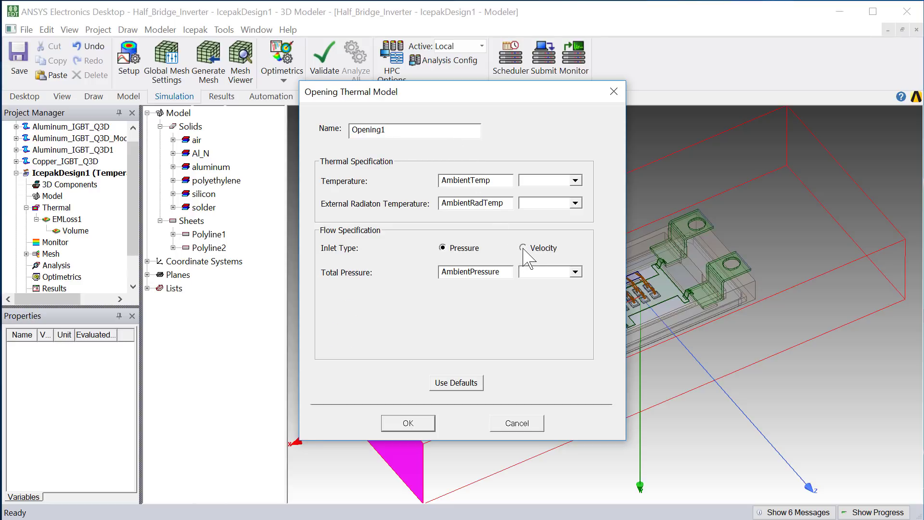
left_click_drag(476, 294, 418, 294)
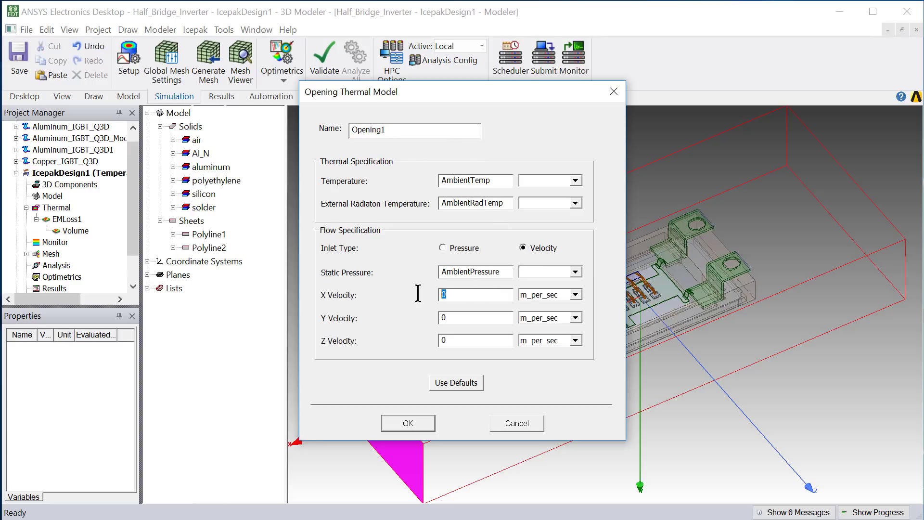
type("5")
left_click(408, 423)
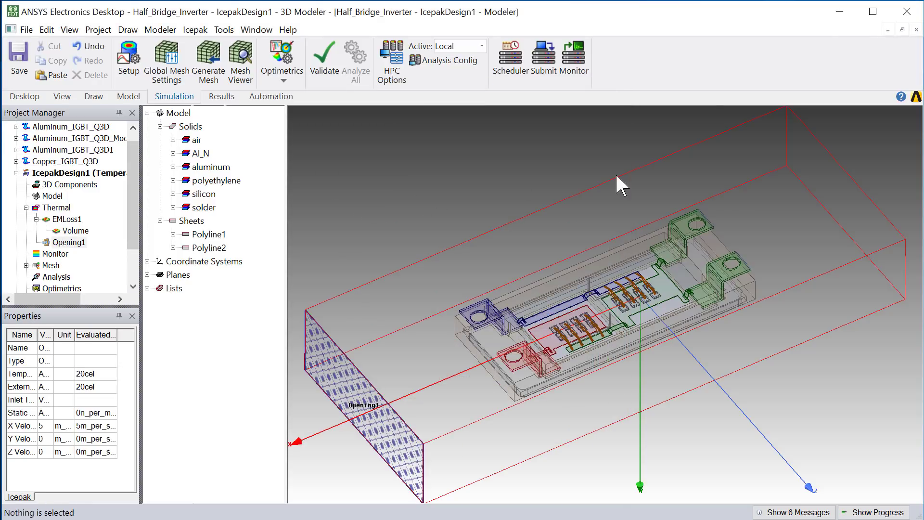
Step: Assign a velocity-type opening with an X velocity of 5 m_per_sec to the region's opposite end face, on the negative X side
left_click(854, 204)
key("b")
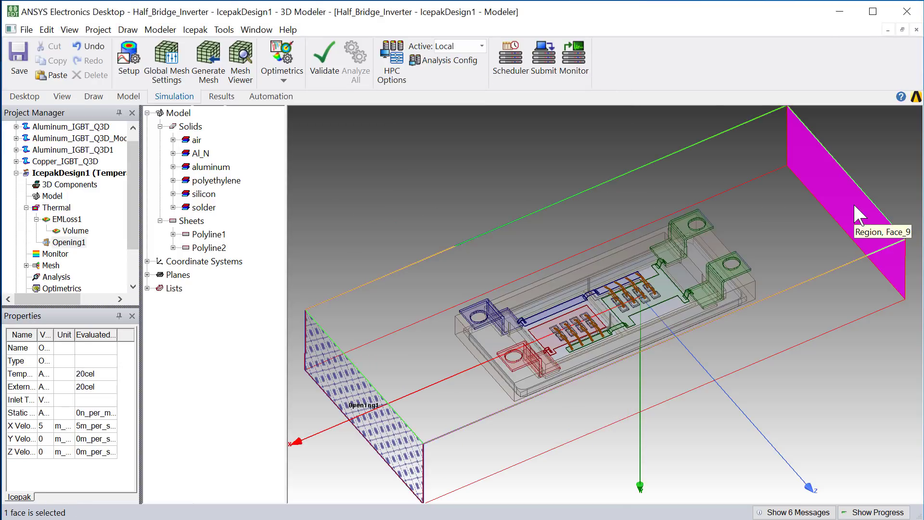
right_click(316, 117)
mouse_move(452, 335)
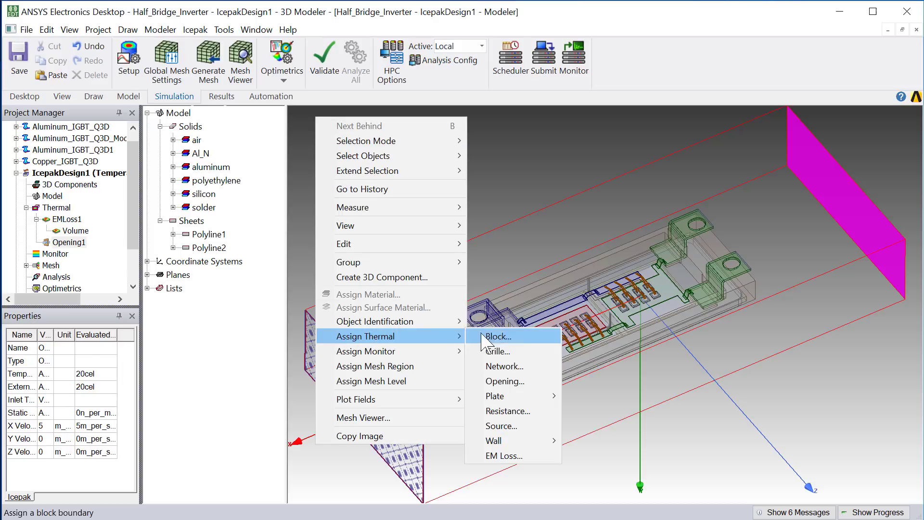
left_click(505, 381)
left_click(522, 248)
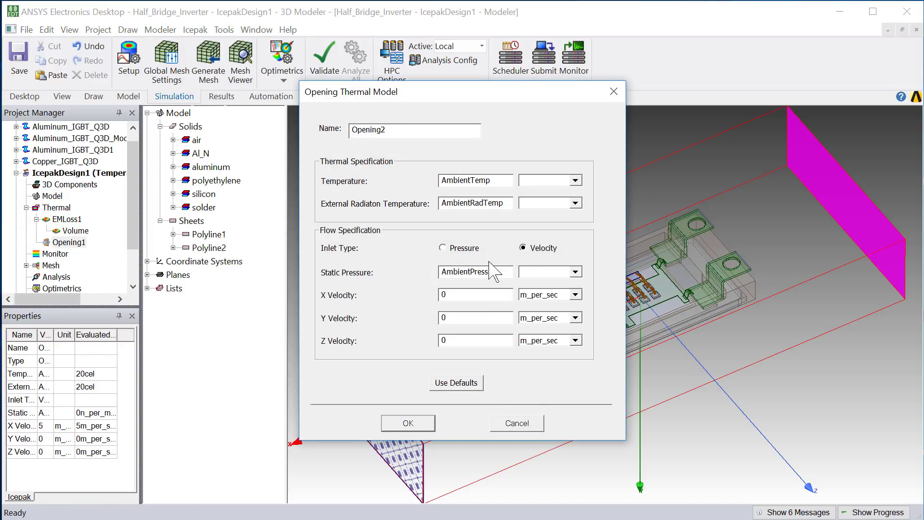
double_click(457, 295)
type("5")
left_click(408, 423)
Step: Add an Icepak solve setup with a maximum of 150 iterations and turbulent flow, keeping the turbulence options as they are
left_click(134, 254)
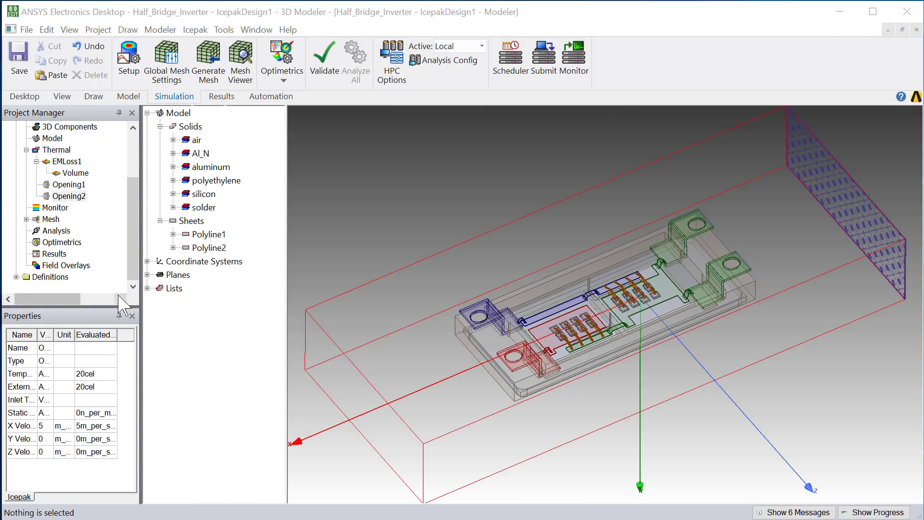
left_click(132, 62)
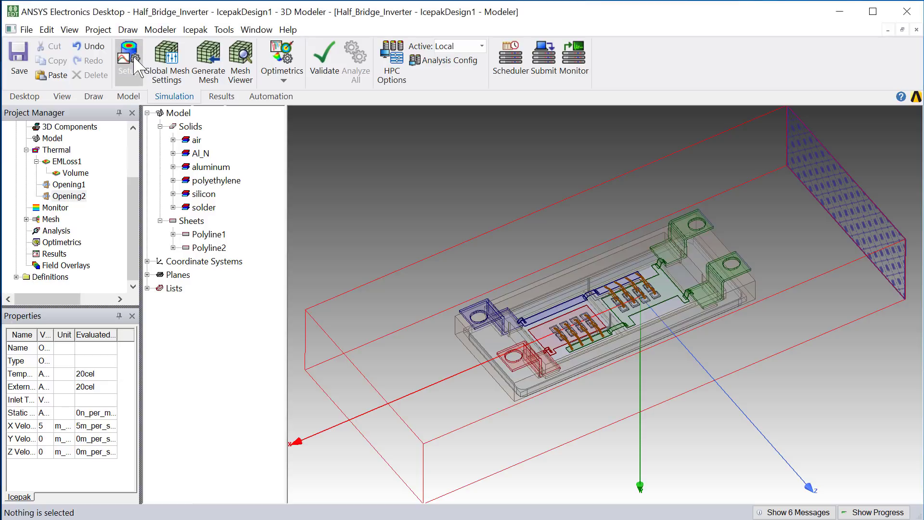
left_click_drag(460, 149, 444, 151)
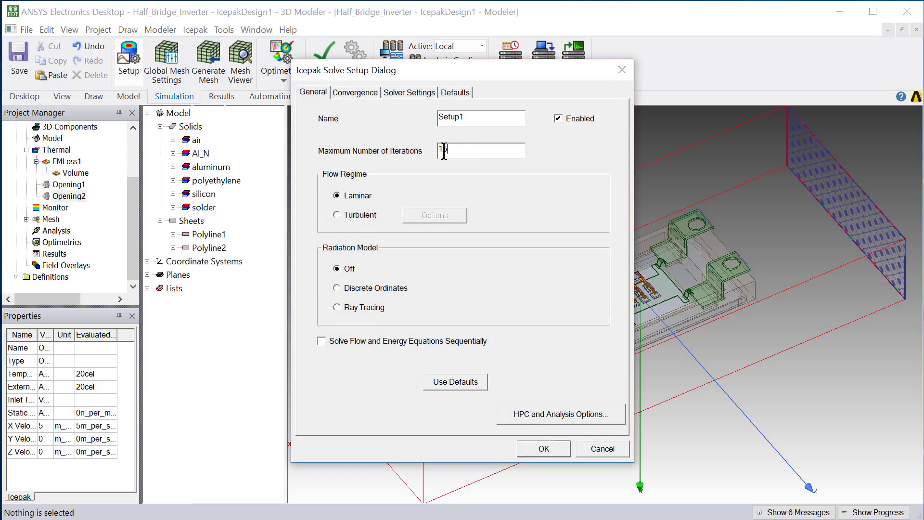
type("50")
left_click(360, 215)
left_click(438, 217)
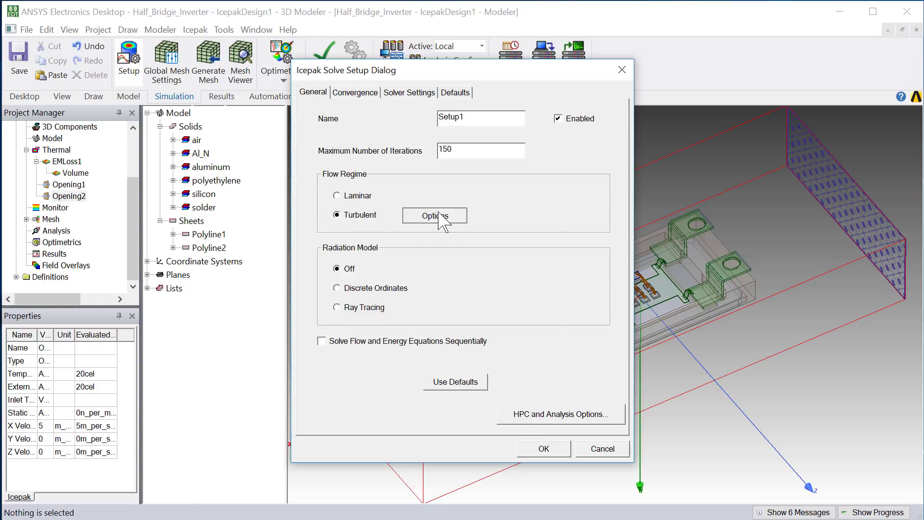
left_click(465, 367)
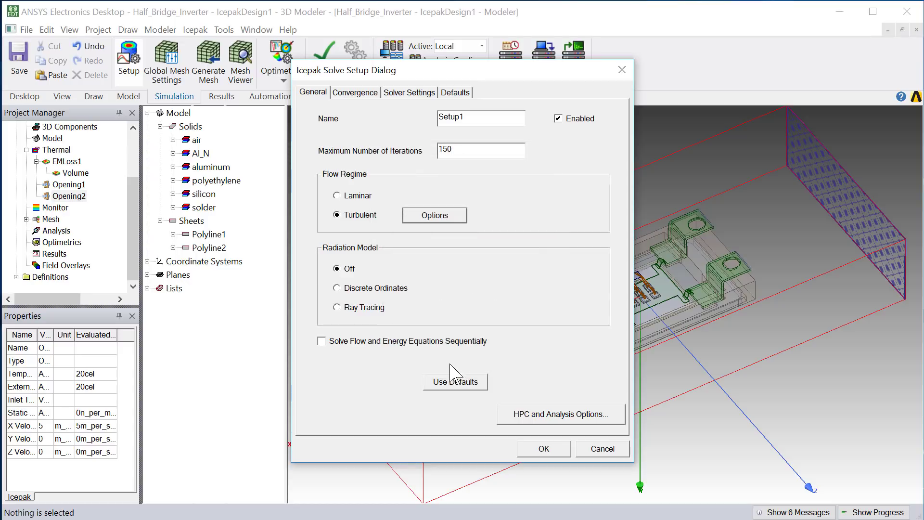
Step: Enable solving the flow and energy equations sequentially, check the convergence and solver settings, and accept the setup
left_click(321, 342)
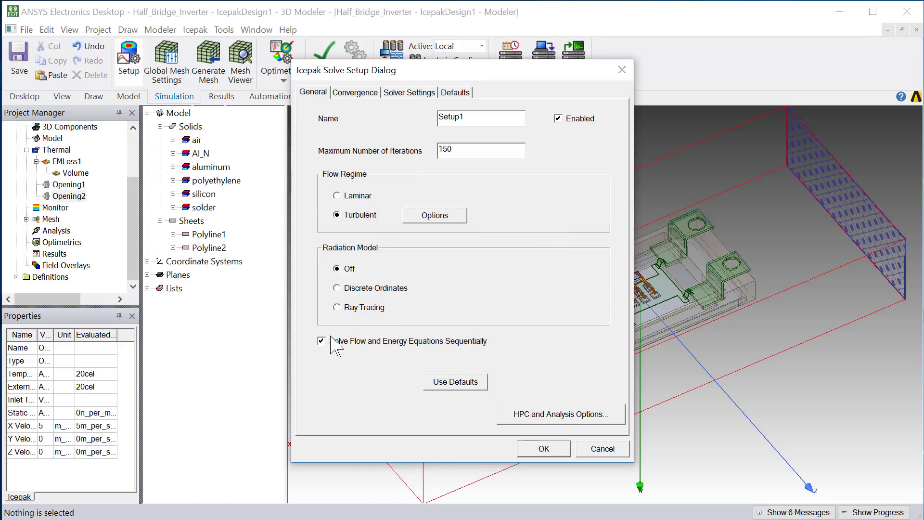
left_click(375, 95)
left_click(434, 94)
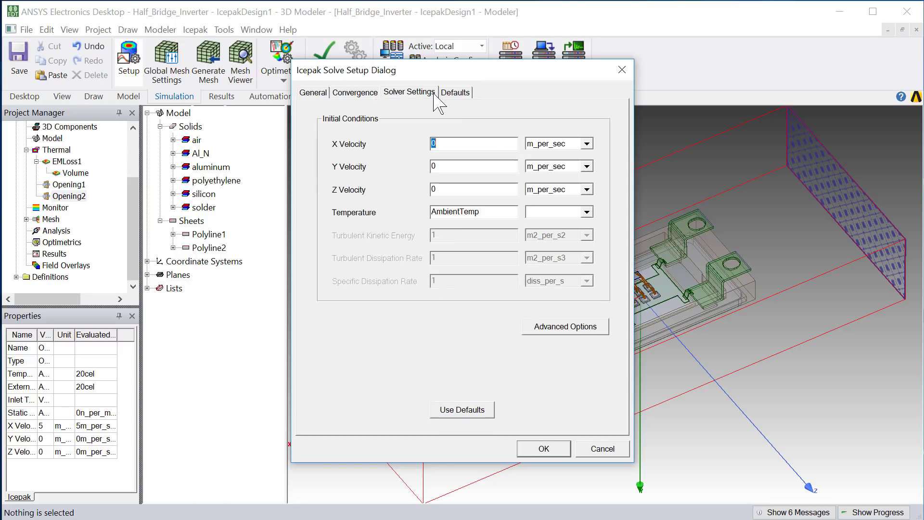
left_click(542, 449)
Step: Run the analysis of Setup1 in IcepakDesign1
left_click(133, 128)
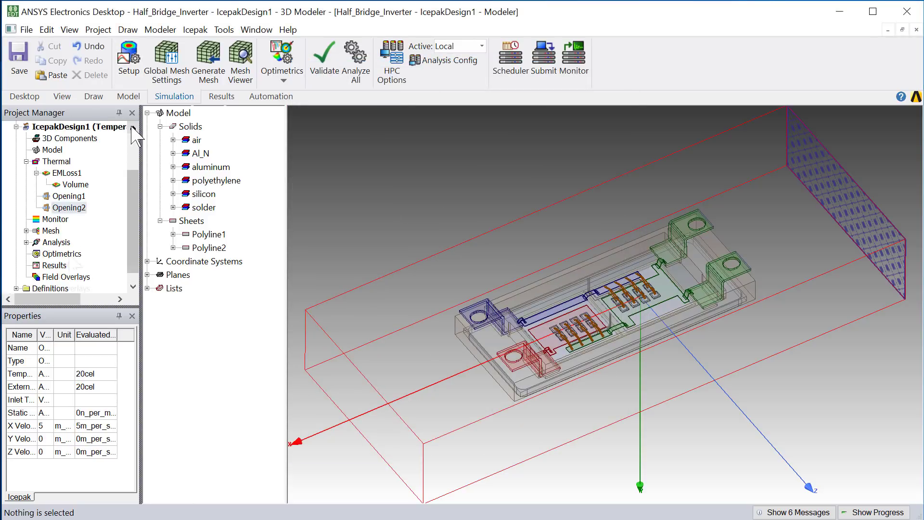
left_click(64, 254)
right_click(71, 256)
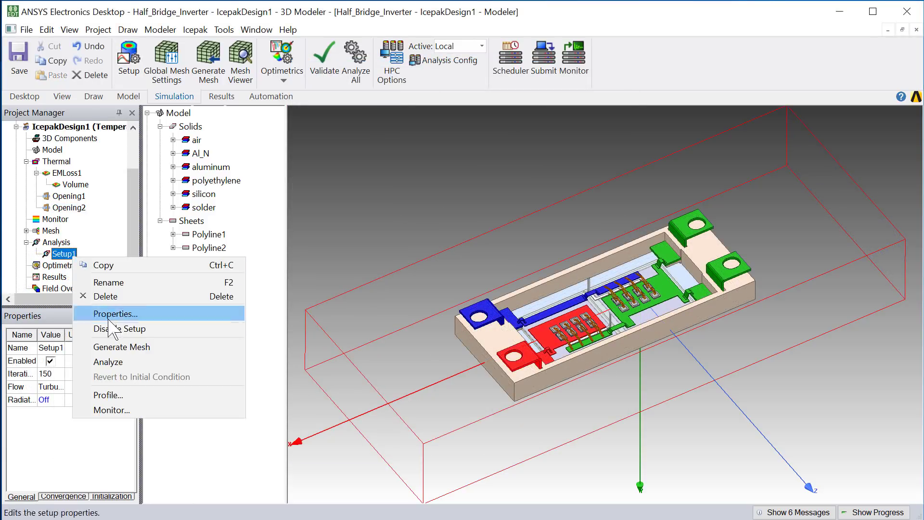
left_click(108, 362)
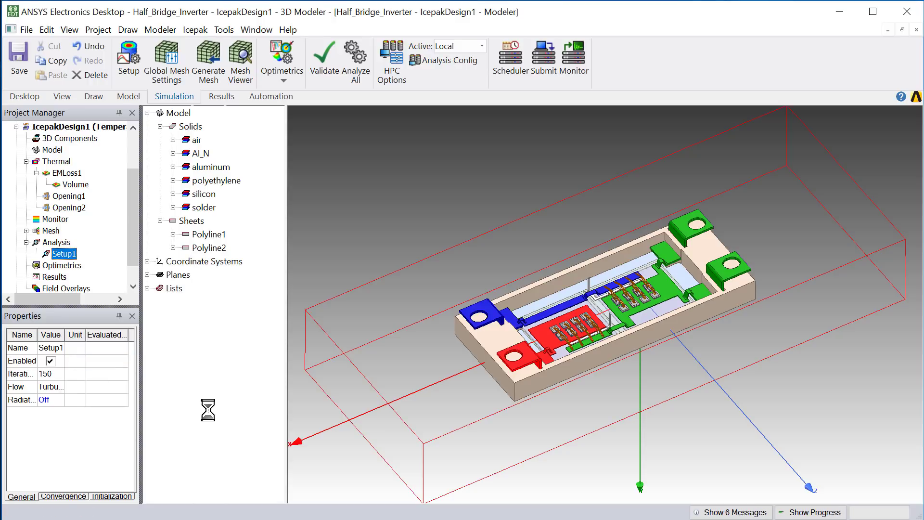